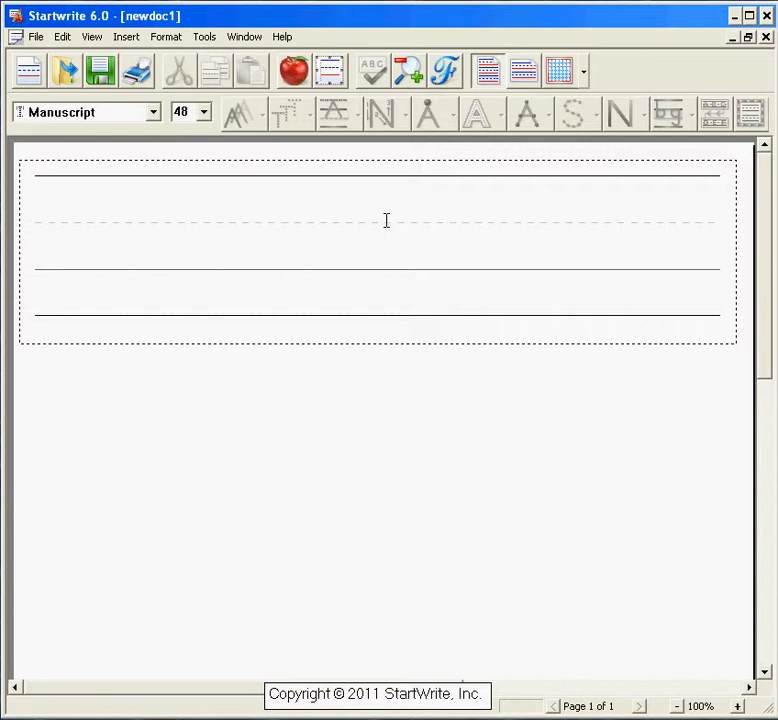
# Turn on colored letter strokes for the empty text box and set its letter dot density to 100%
pyautogui.click(339, 226)
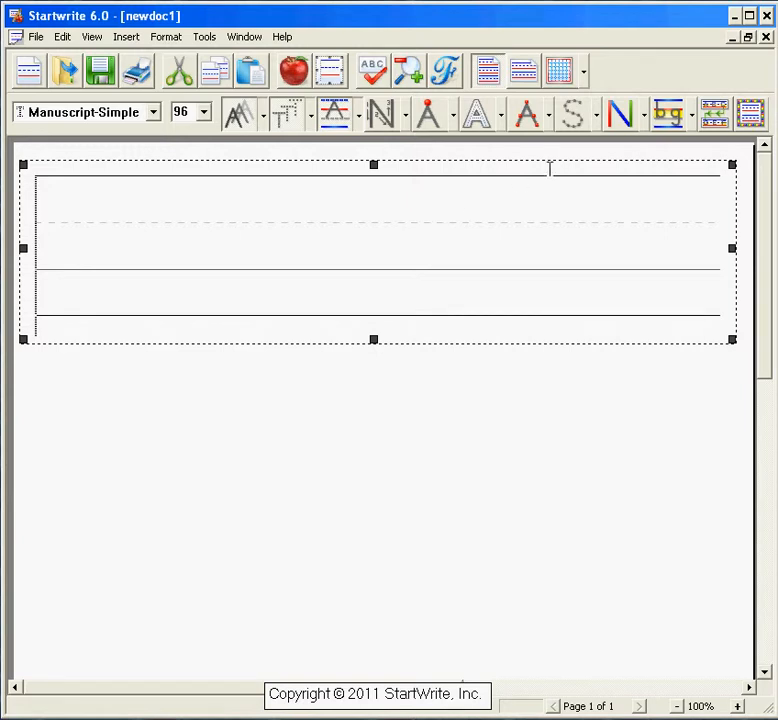
pyautogui.click(624, 113)
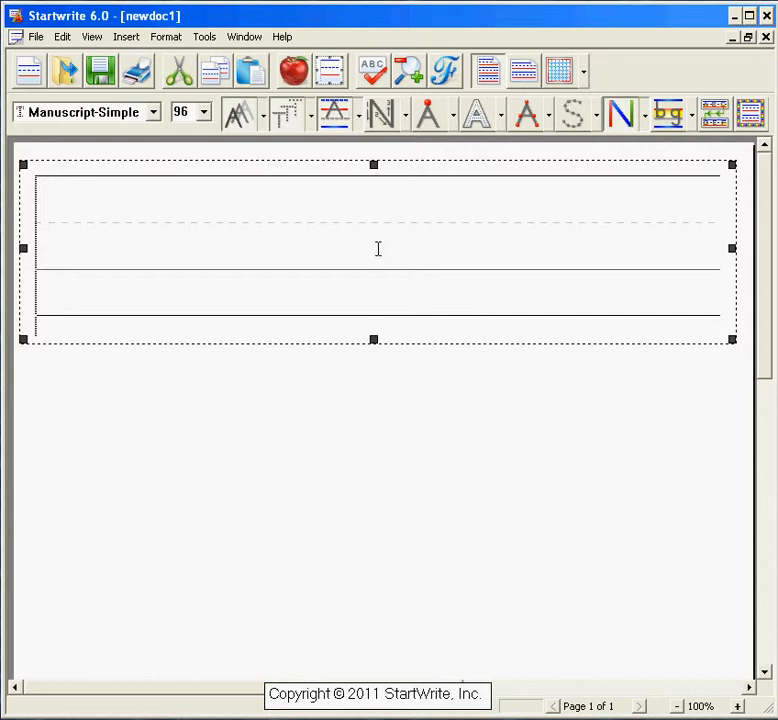
pyautogui.click(309, 114)
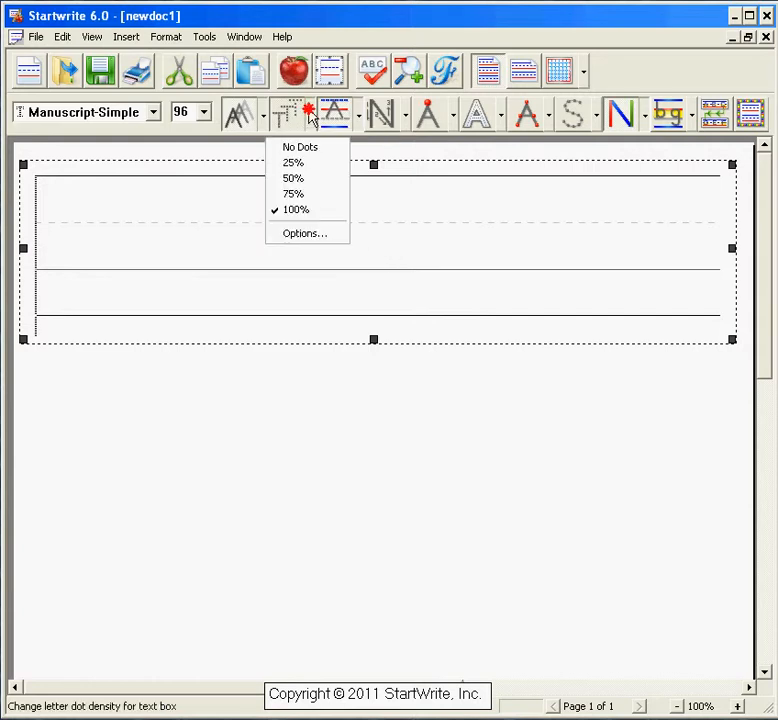
pyautogui.click(303, 218)
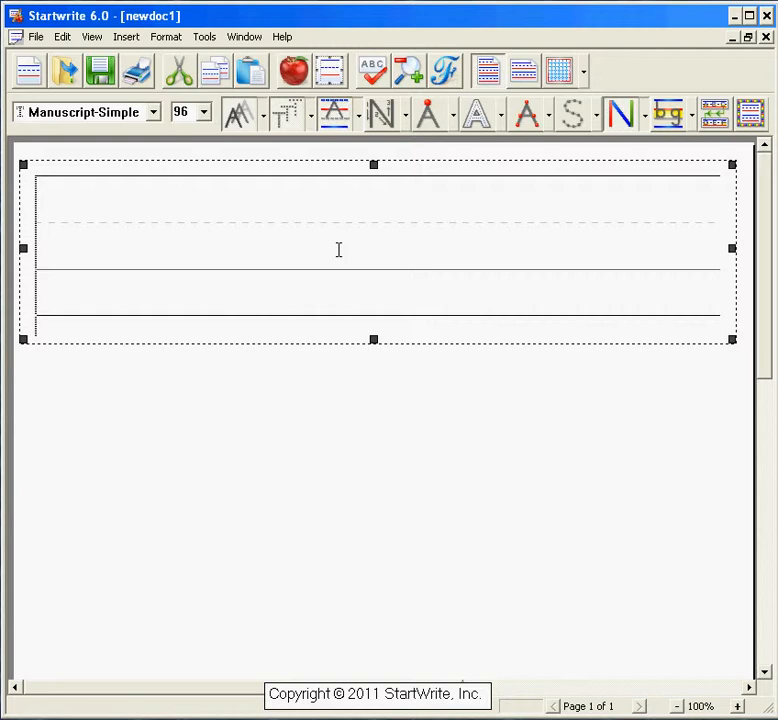
# Enter the text "This shows the colors" in the text box
pyautogui.write('This sh')
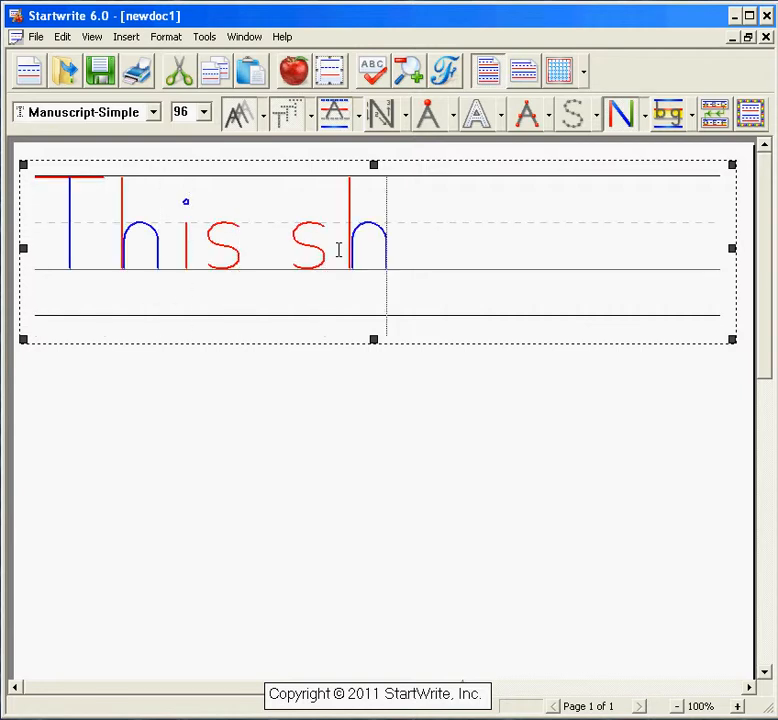
pyautogui.write('ows the c')
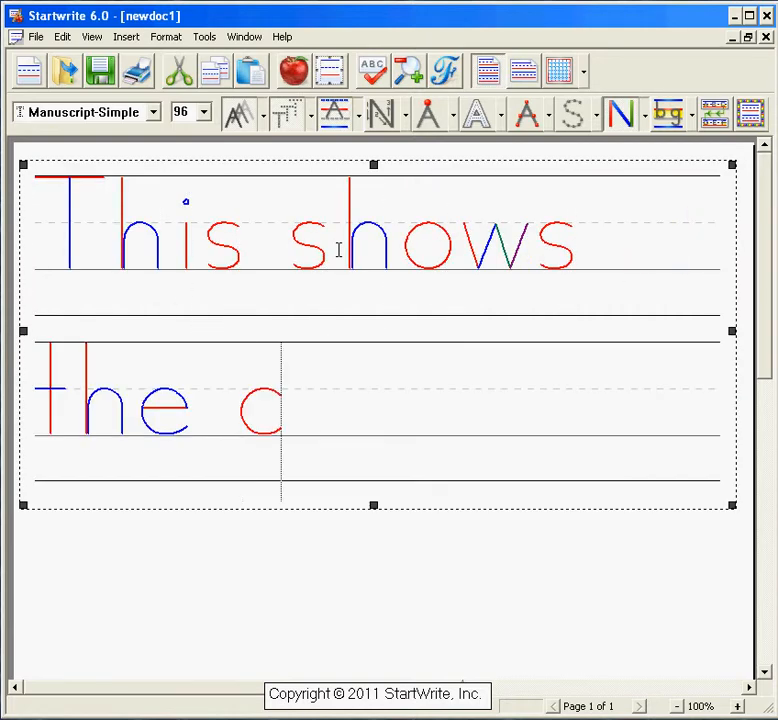
pyautogui.write('olors')
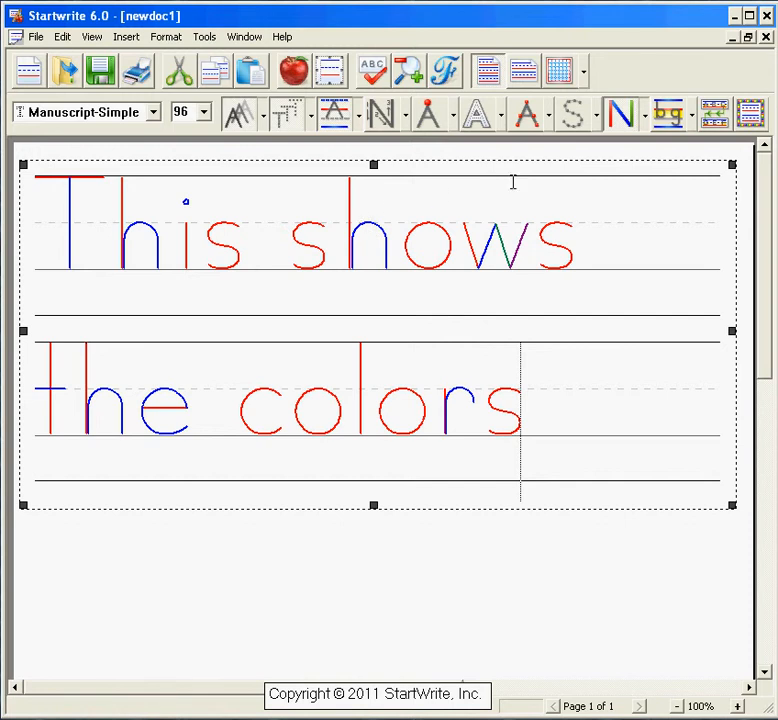
# Set the first letter stroke color to orange and the second stroke color to cyan
pyautogui.click(646, 120)
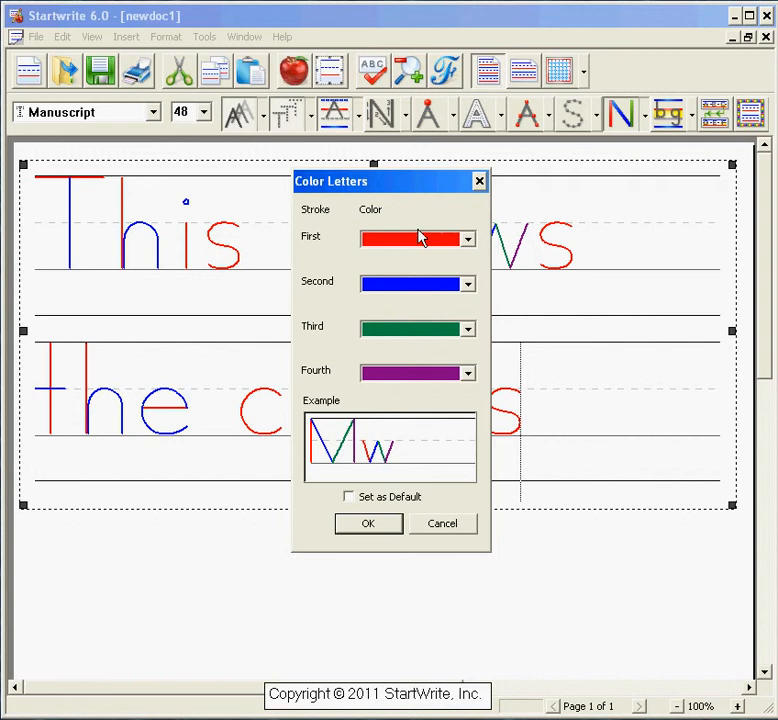
pyautogui.click(469, 243)
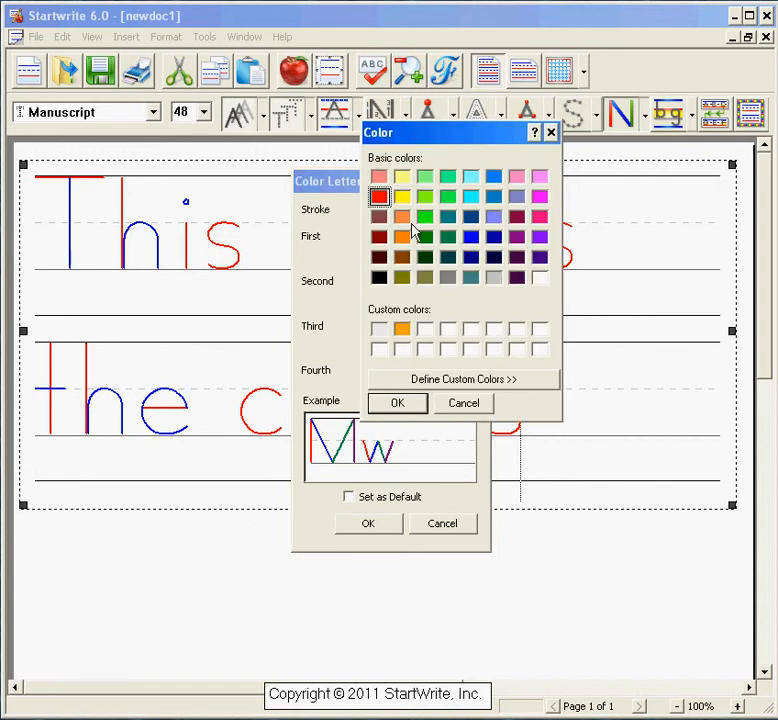
pyautogui.click(402, 237)
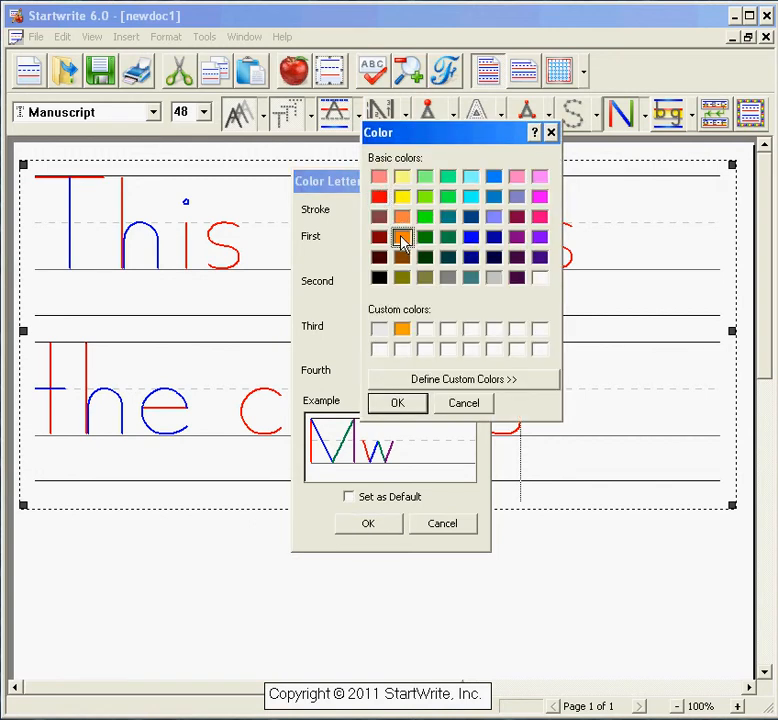
pyautogui.click(397, 403)
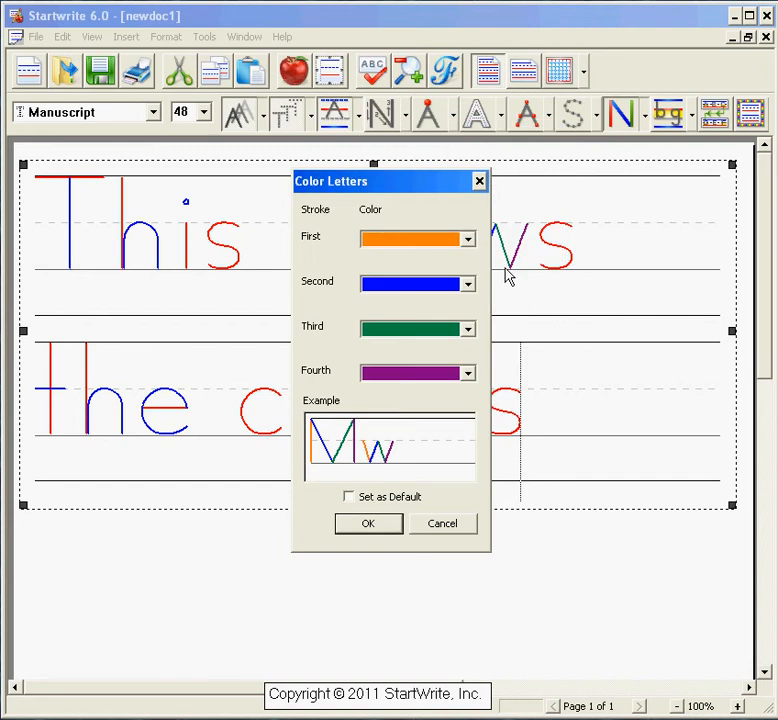
pyautogui.click(467, 285)
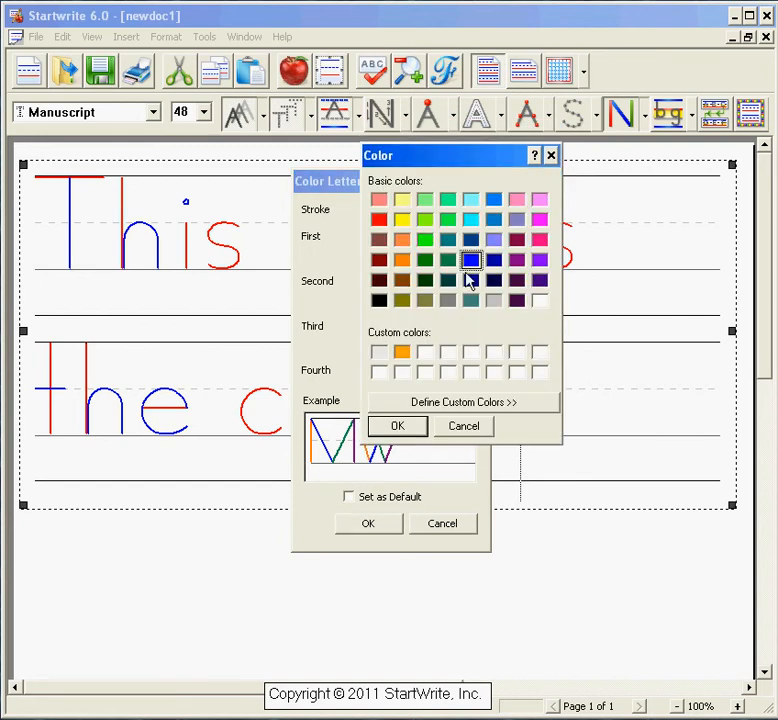
pyautogui.click(471, 221)
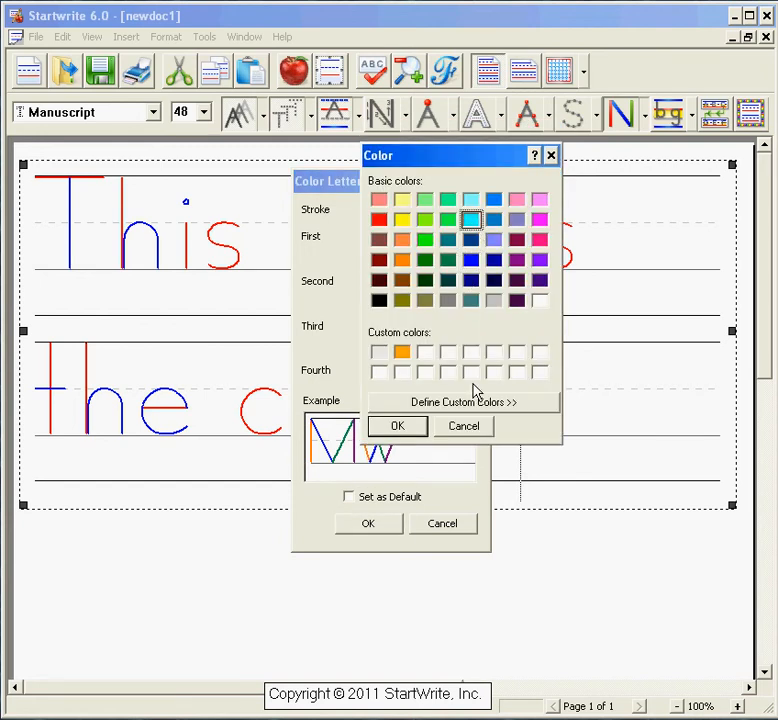
pyautogui.click(405, 430)
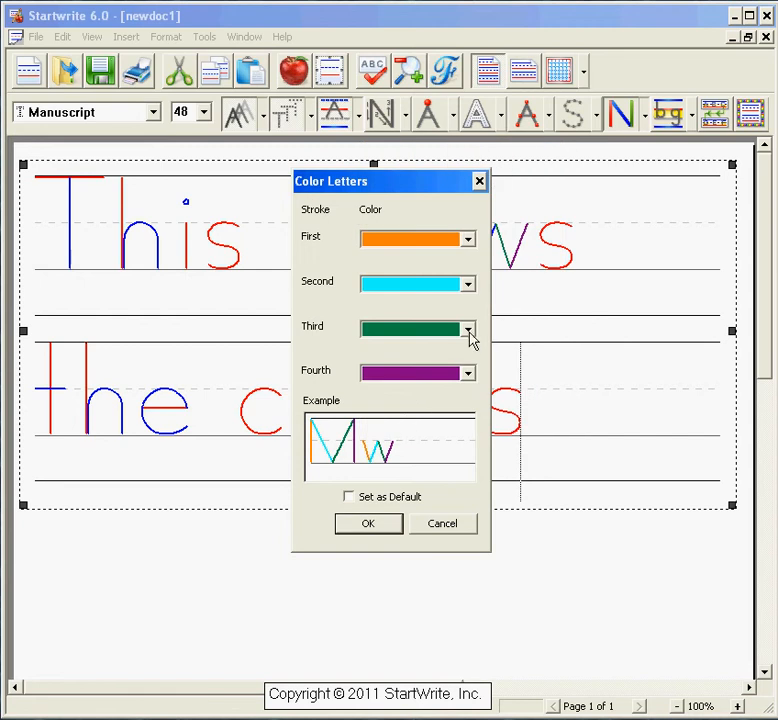
# Set the third stroke color to gray-teal and apply the stroke colors to the text
pyautogui.click(467, 331)
pyautogui.click(472, 325)
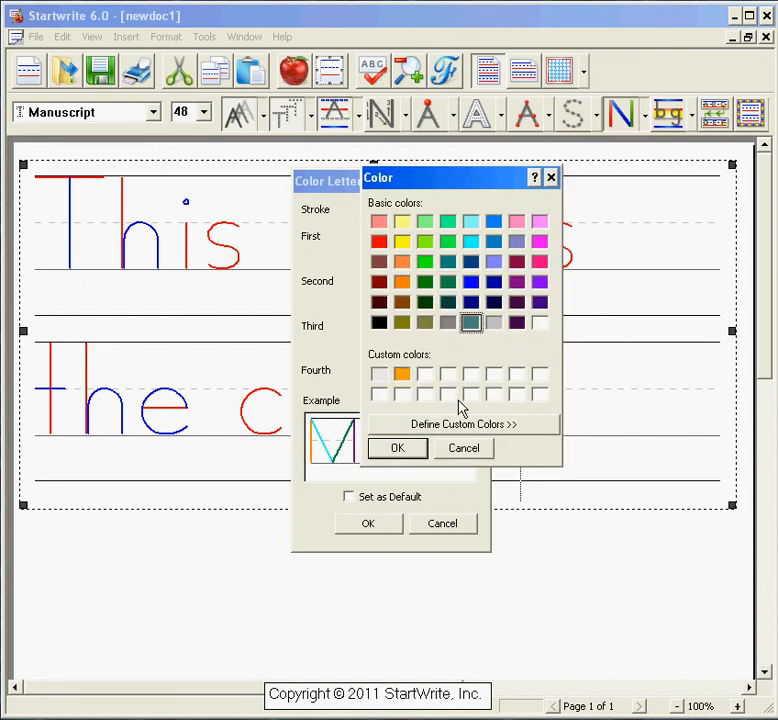
pyautogui.click(399, 452)
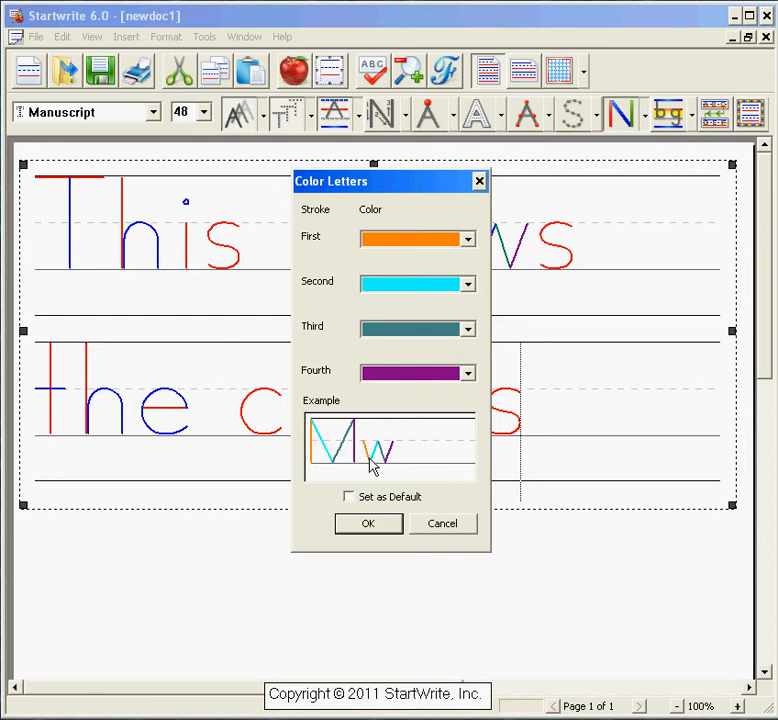
pyautogui.click(368, 524)
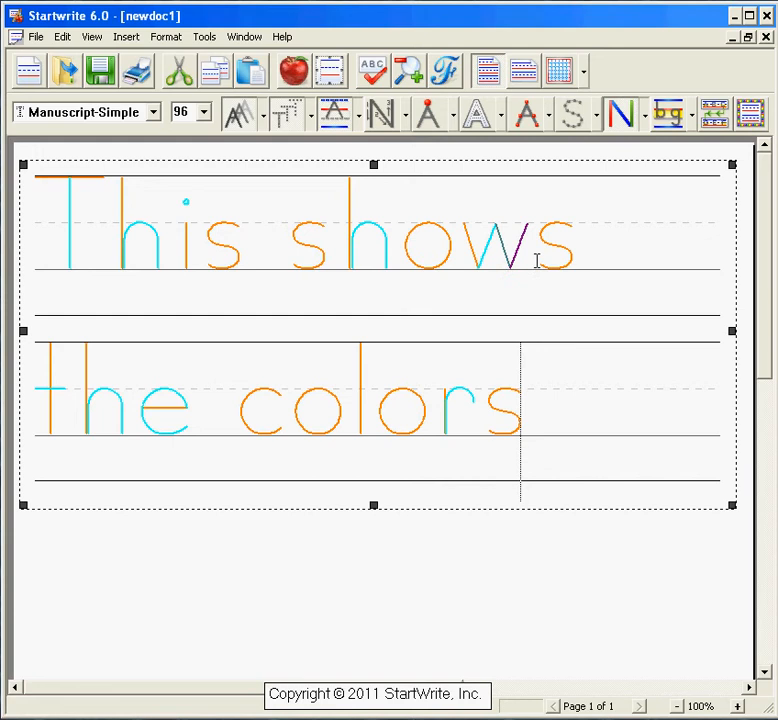
# Reopen the letter color options and set the fourth stroke color to medium gray
pyautogui.click(648, 118)
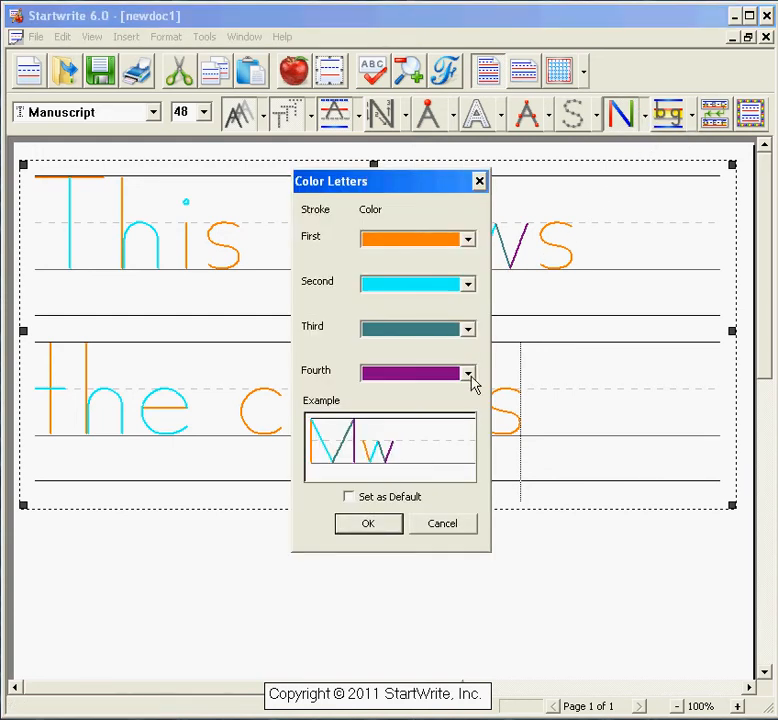
pyautogui.click(467, 375)
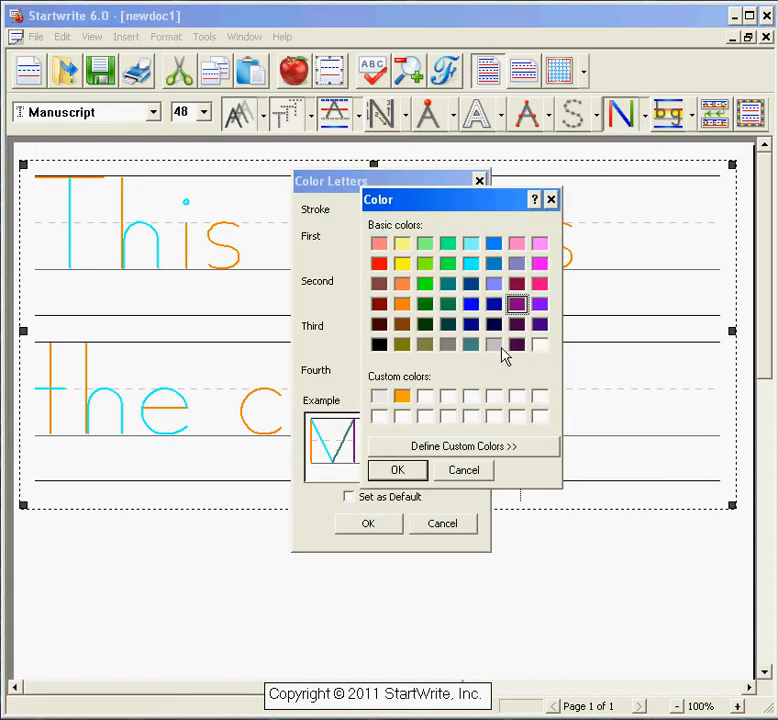
pyautogui.click(450, 345)
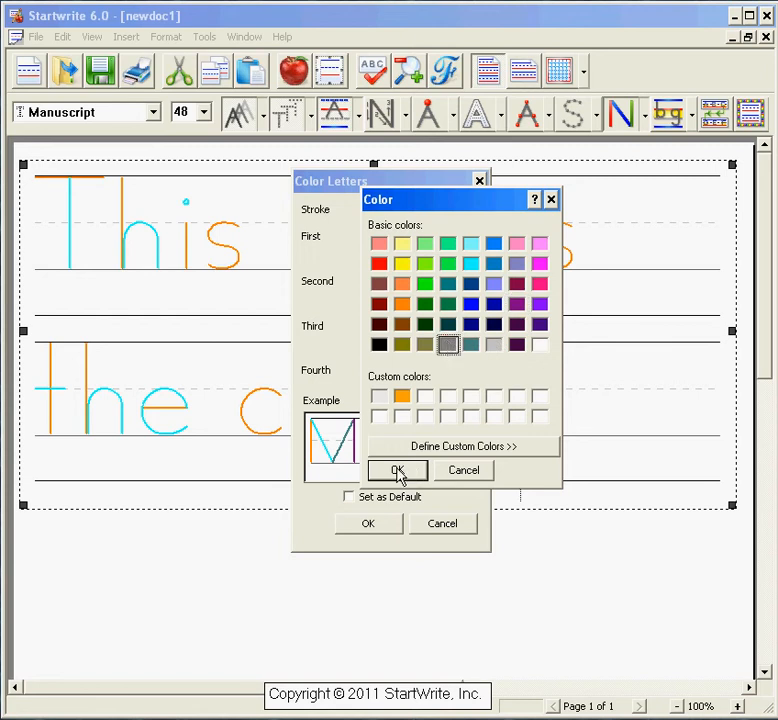
pyautogui.click(397, 471)
# Set the third stroke to a custom dark gray with red, green and blue at 93
pyautogui.click(473, 333)
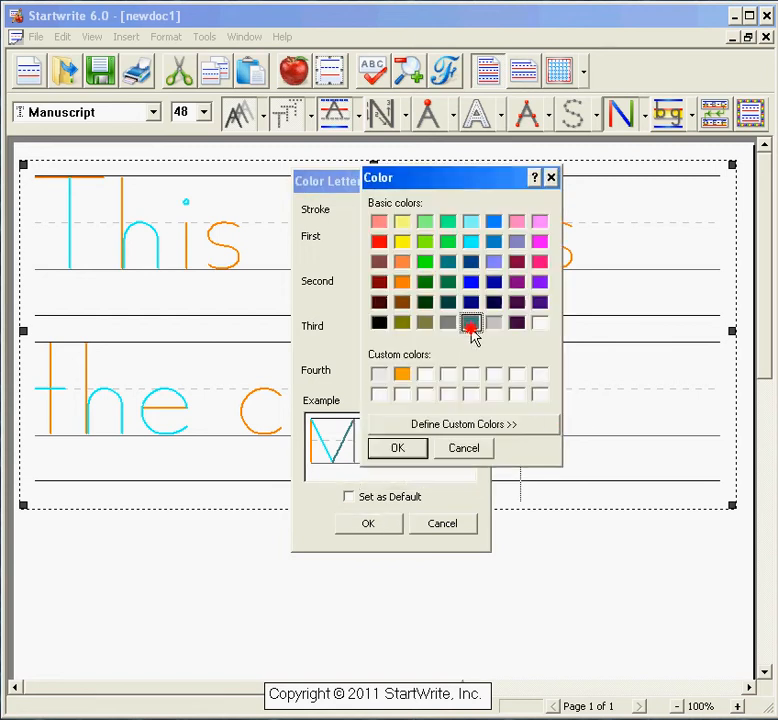
pyautogui.click(448, 323)
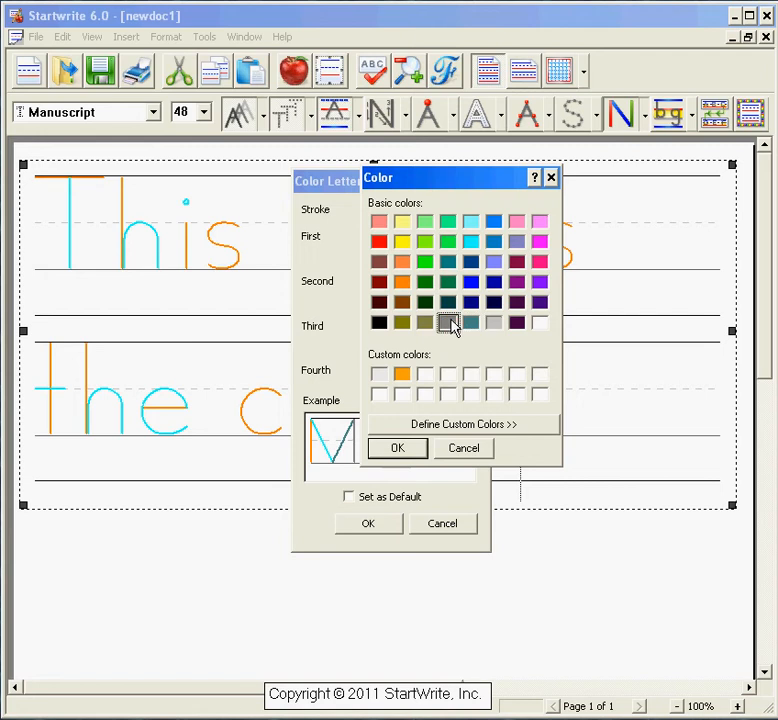
pyautogui.click(433, 425)
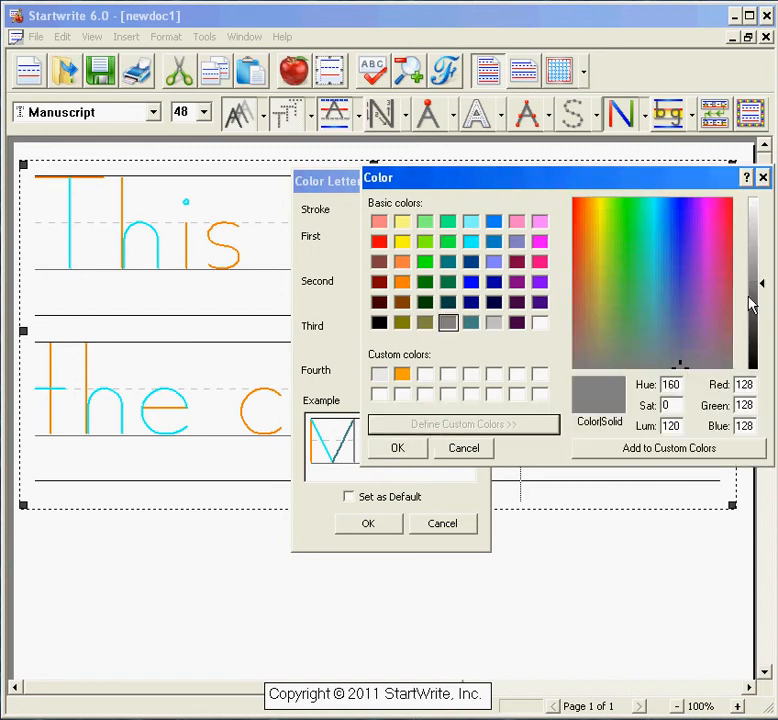
pyautogui.click(757, 308)
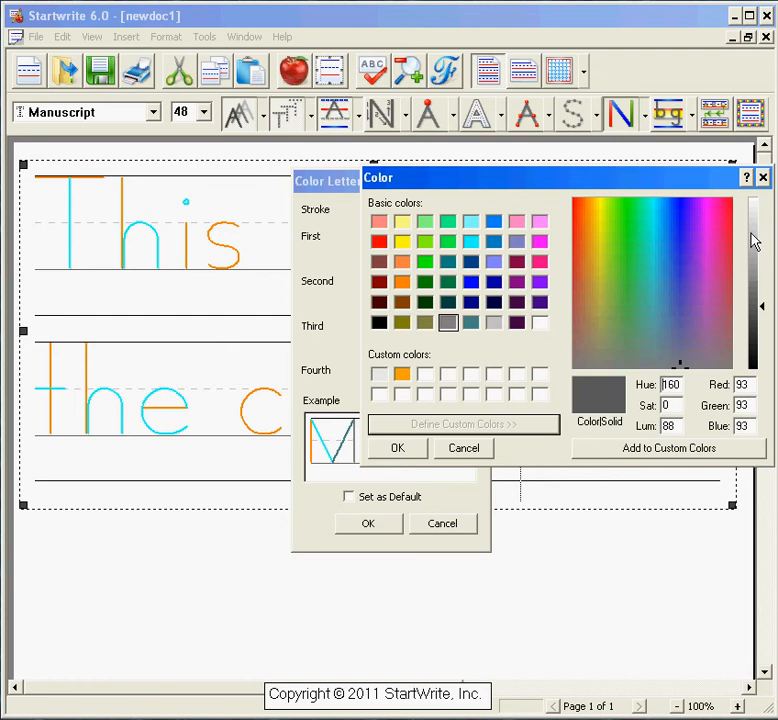
pyautogui.click(398, 449)
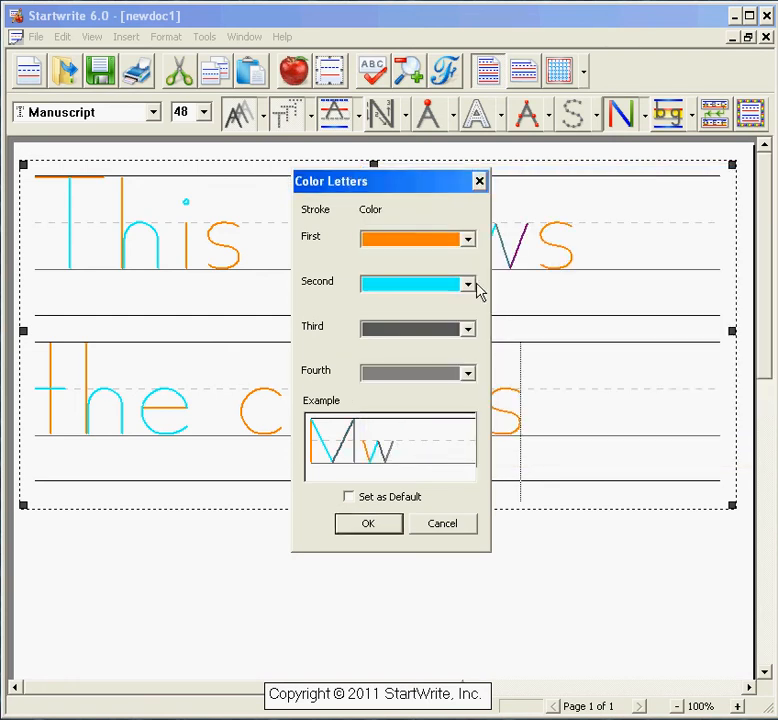
# Set the second stroke to a custom light gray with red, green and blue at 207
pyautogui.click(470, 285)
pyautogui.click(448, 300)
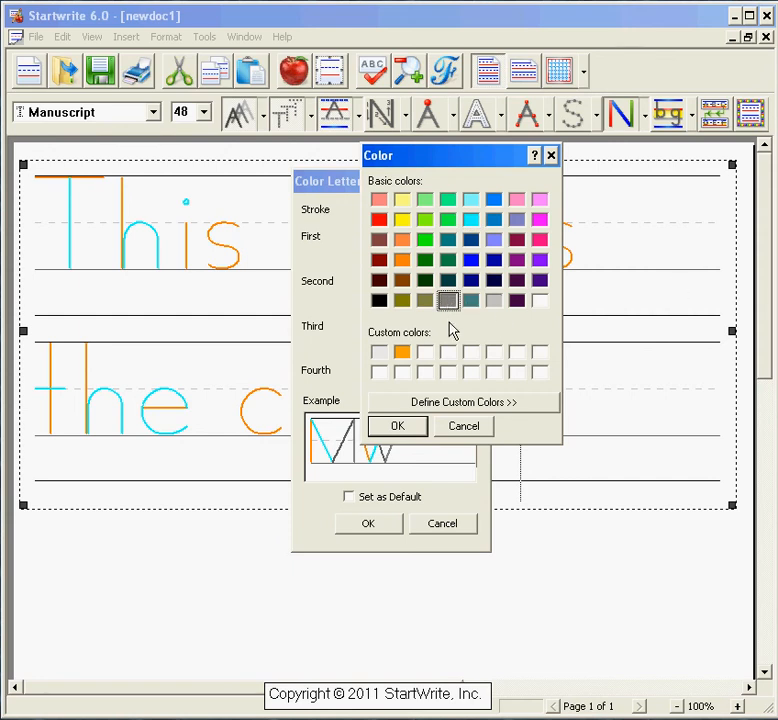
pyautogui.click(430, 403)
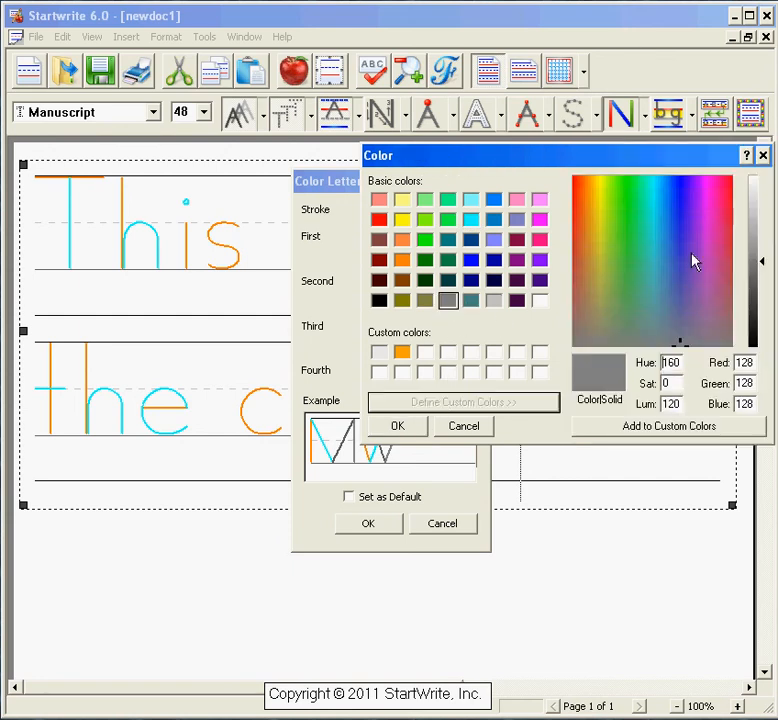
pyautogui.click(759, 215)
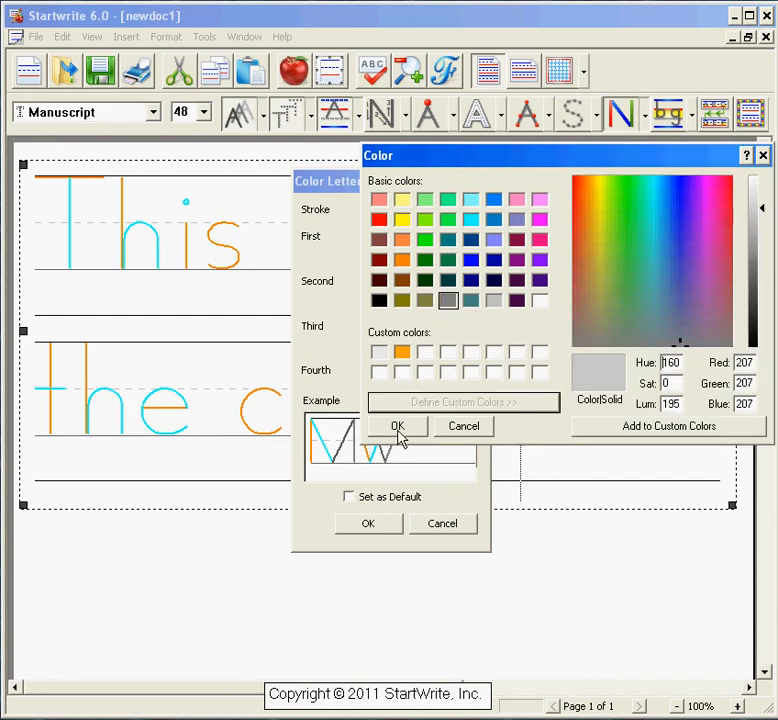
pyautogui.click(397, 428)
# Set the first stroke color to black by lowering a custom gray to minimum luminance
pyautogui.click(467, 240)
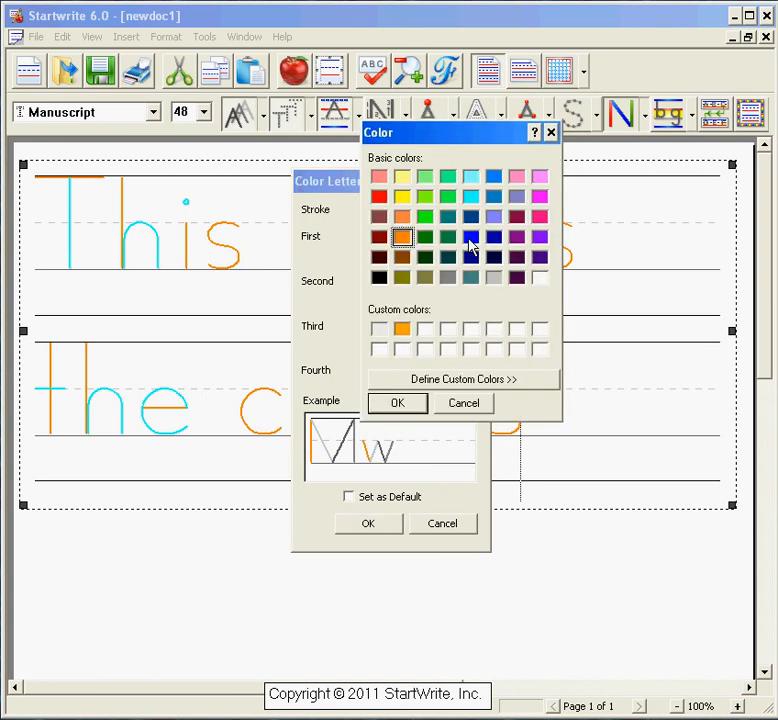
pyautogui.click(448, 278)
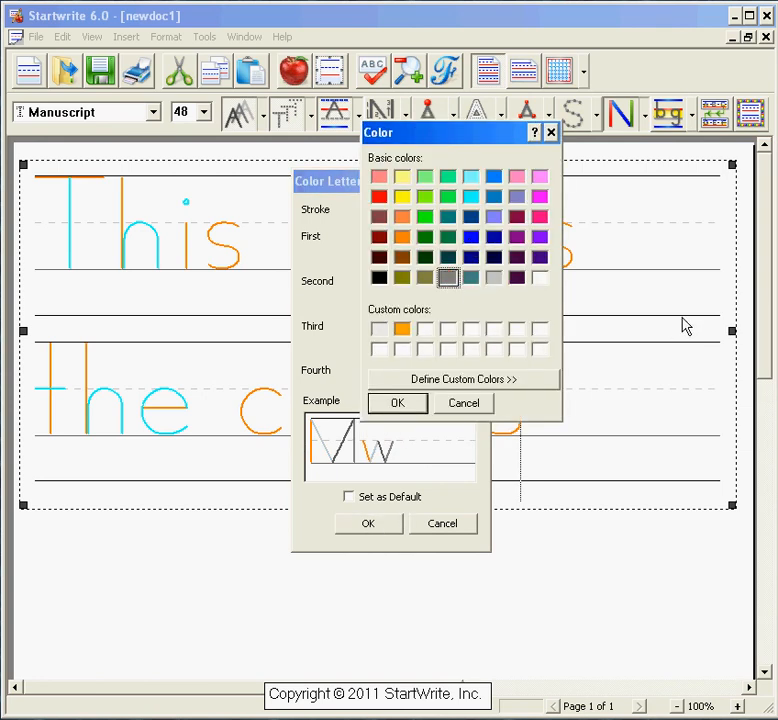
pyautogui.click(485, 381)
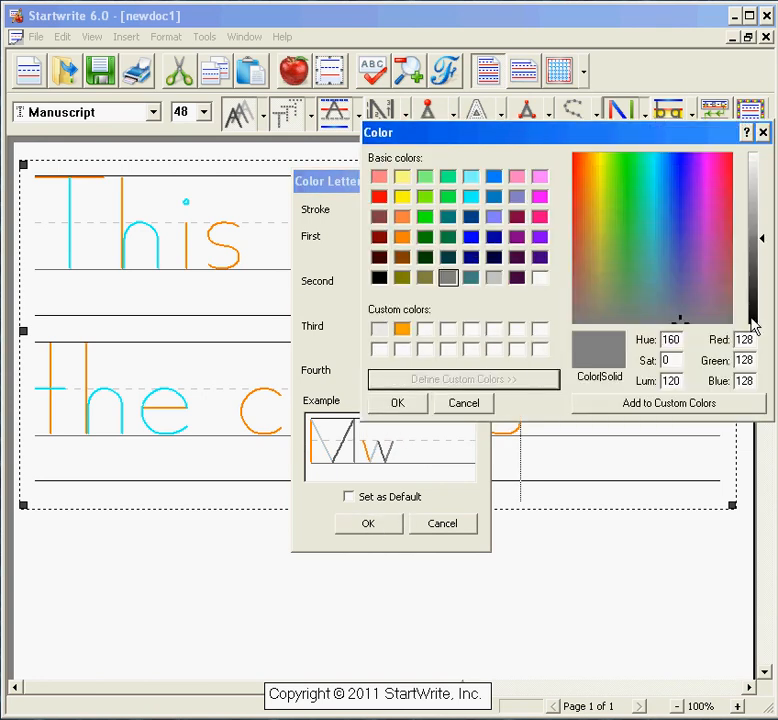
pyautogui.click(760, 318)
pyautogui.click(400, 405)
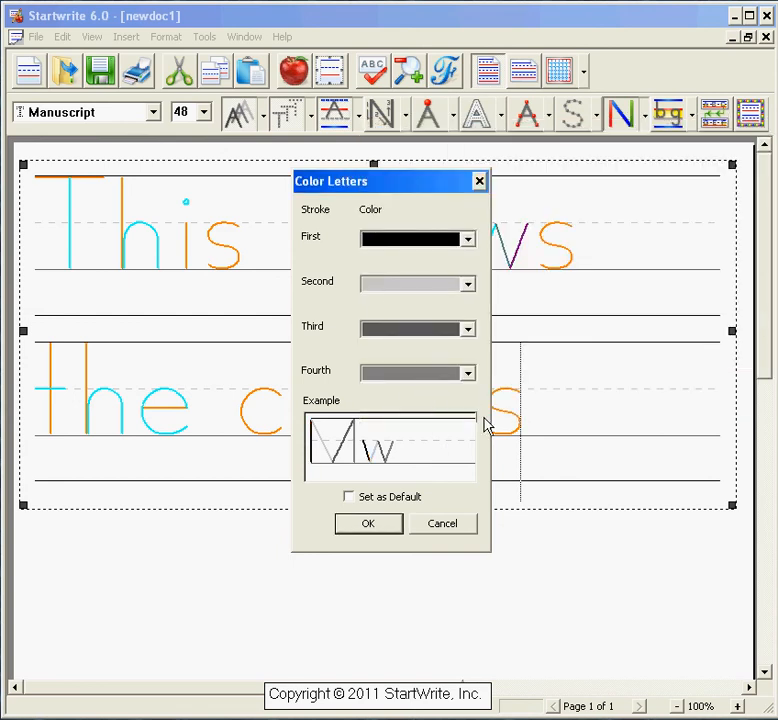
# Try the Set as Default option, leave it off, and apply the black and gray stroke colors to the letters
pyautogui.click(368, 525)
pyautogui.click(349, 497)
pyautogui.click(349, 497)
pyautogui.click(349, 497)
pyautogui.click(350, 499)
pyautogui.click(367, 527)
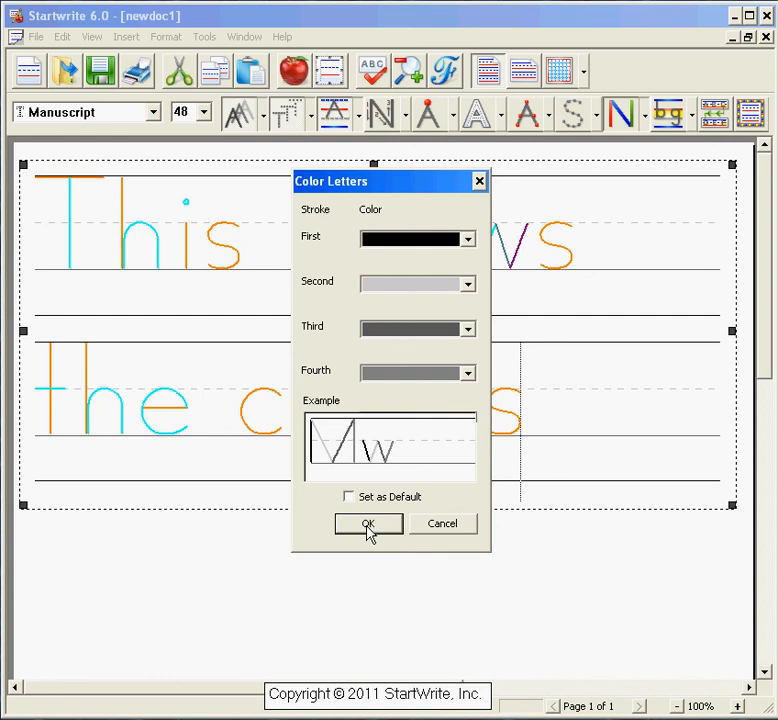